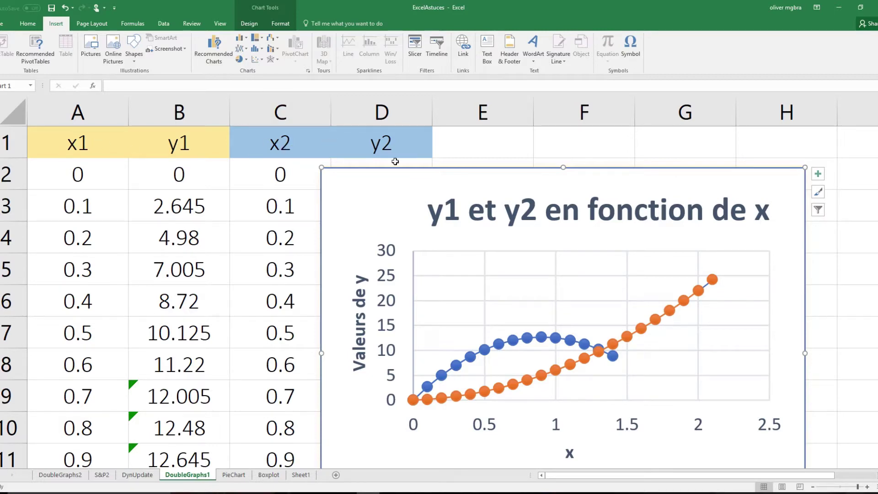
# Delete the example 'y1 et y2 en fonction de x' chart, leaving only the x1/y1/x2/y2 data
pyautogui.moveTo(358, 177); pyautogui.dragTo(251, 151)
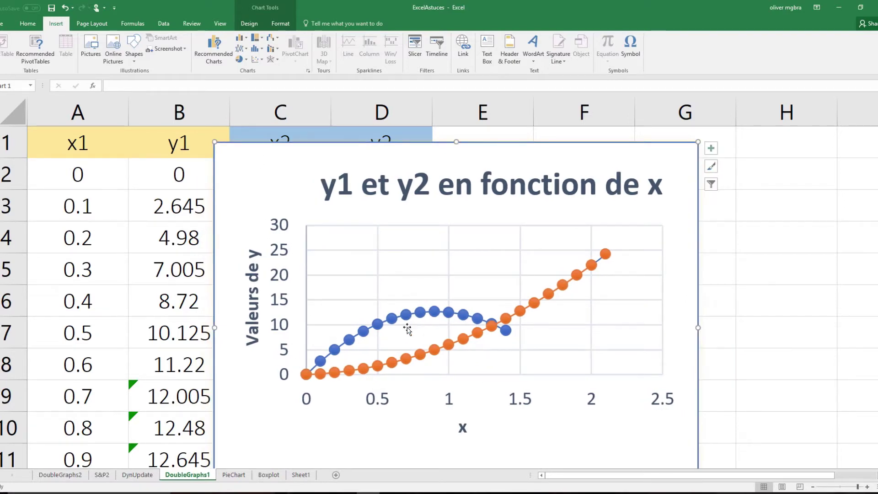
pyautogui.click(349, 329)
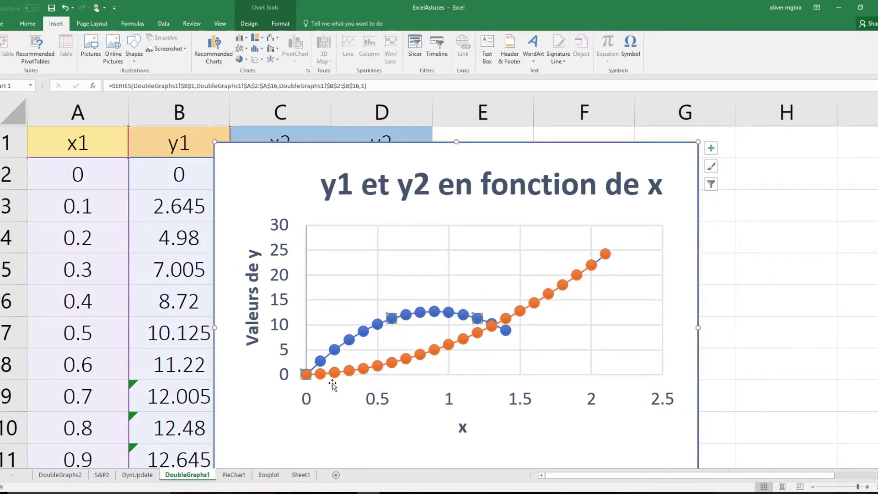
pyautogui.click(350, 372)
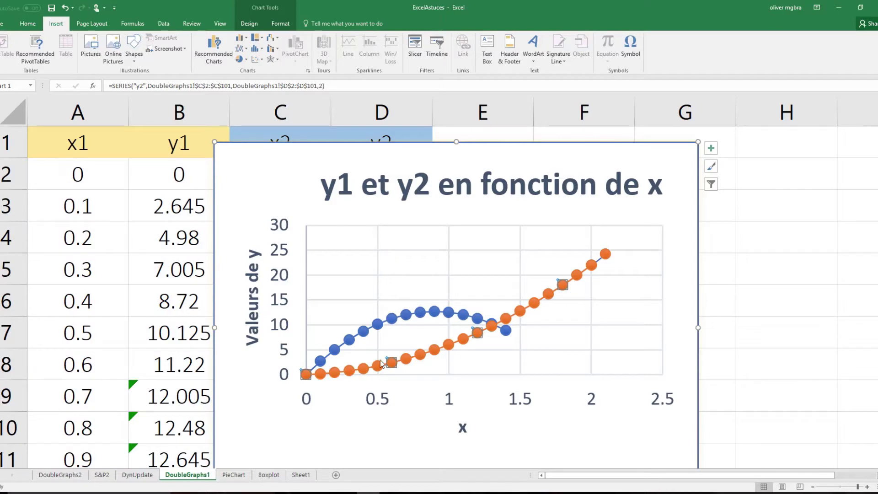
pyautogui.click(633, 154)
pyautogui.press('Delete')
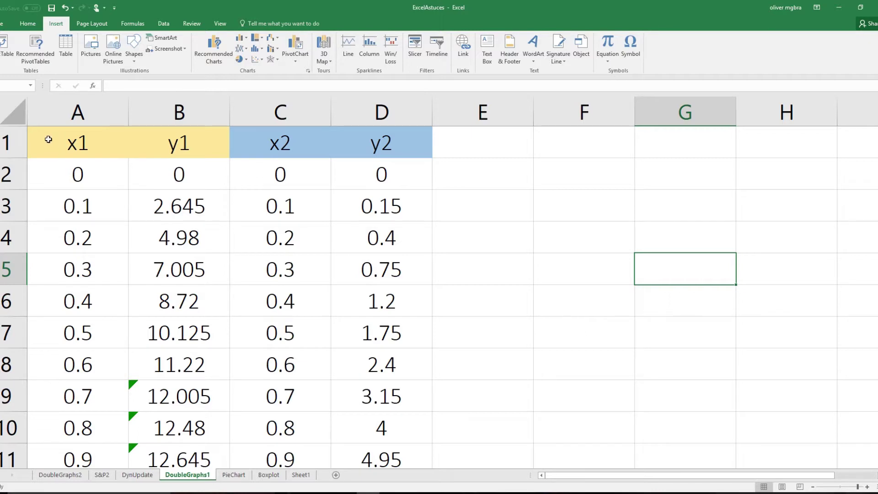
# Insert a markers-only scatter chart of the x1/y1 columns and place it beside the data
pyautogui.moveTo(49, 139); pyautogui.dragTo(153, 142)
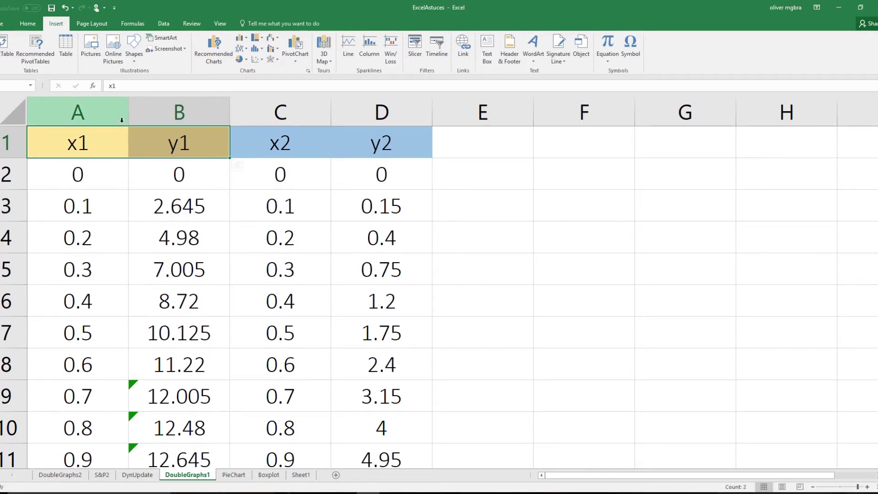
pyautogui.hotkey('ctrl', 'shift', 'Down')
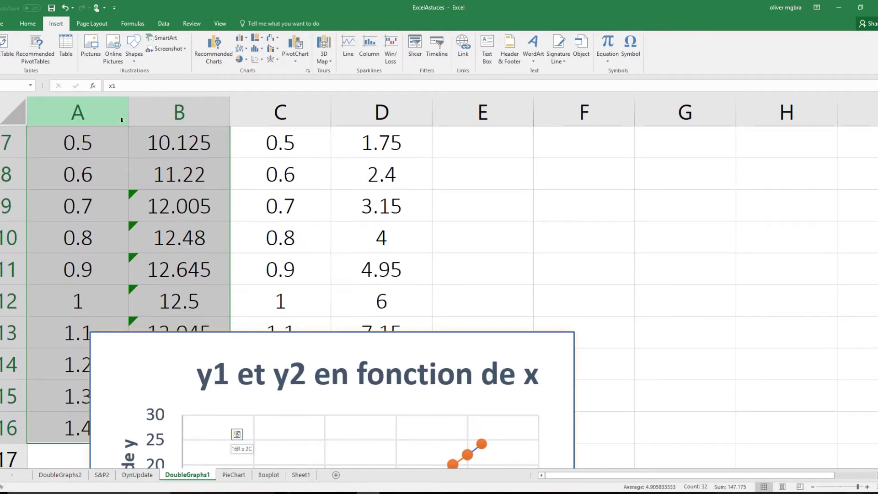
pyautogui.scroll(2, 770, 231)
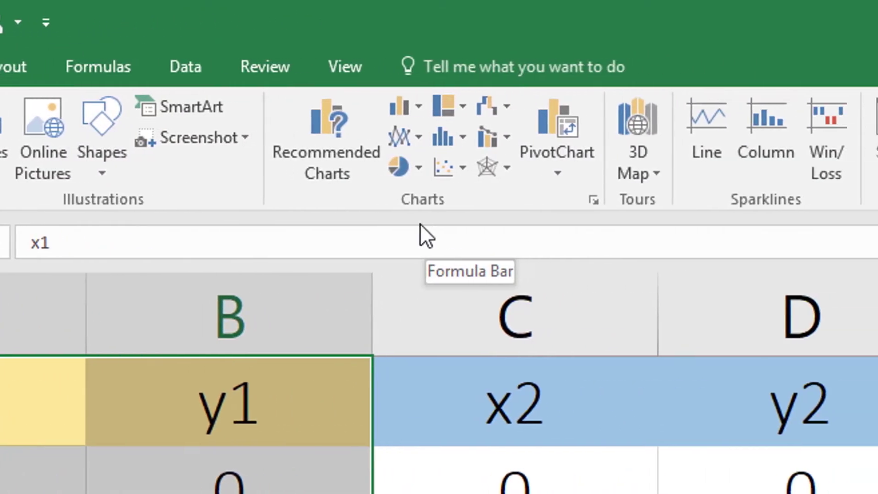
pyautogui.click(457, 169)
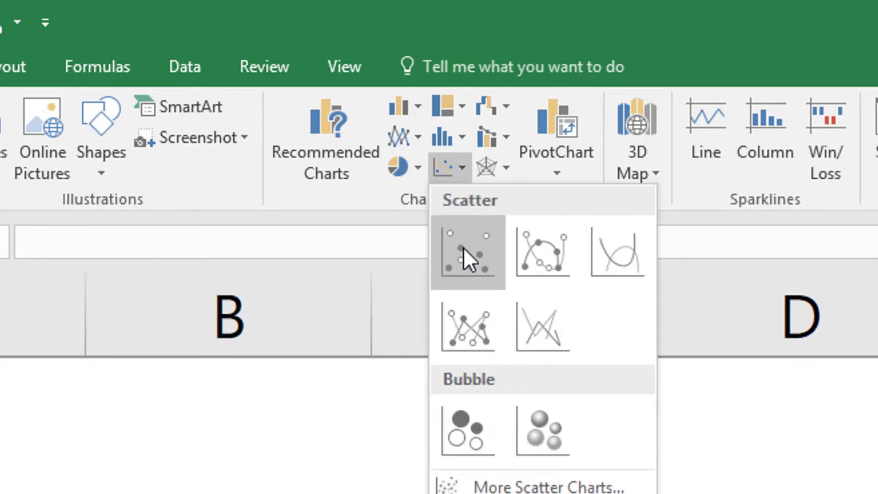
pyautogui.click(463, 248)
pyautogui.moveTo(78, 137)
pyautogui.mouseDown()
pyautogui.moveTo(447, 298)
pyautogui.moveTo(223, 126)
pyautogui.moveTo(247, 172)
pyautogui.mouseUp()
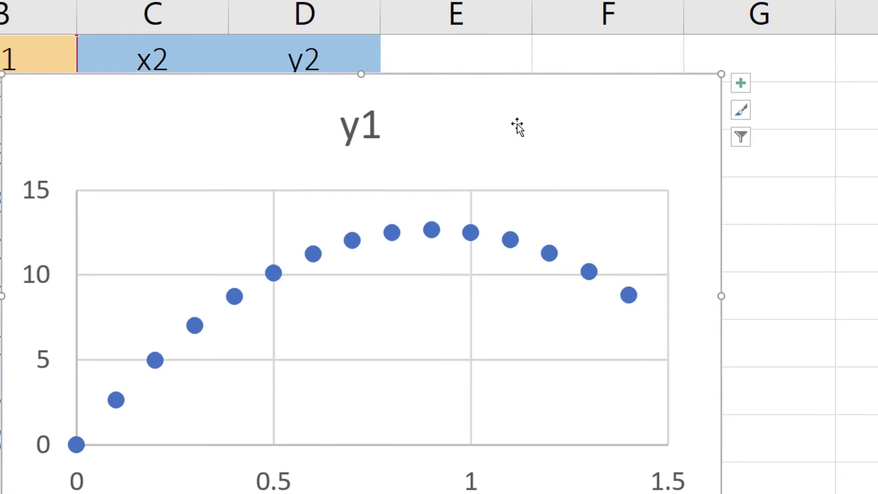
# Cancel an attempted new series in Select Data, then move the y1 chart up and right
pyautogui.rightClick(518, 125)
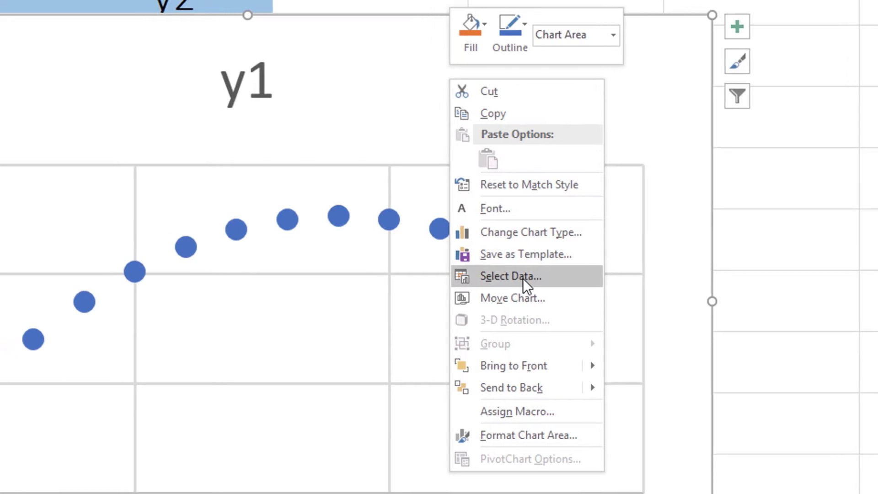
pyautogui.click(503, 278)
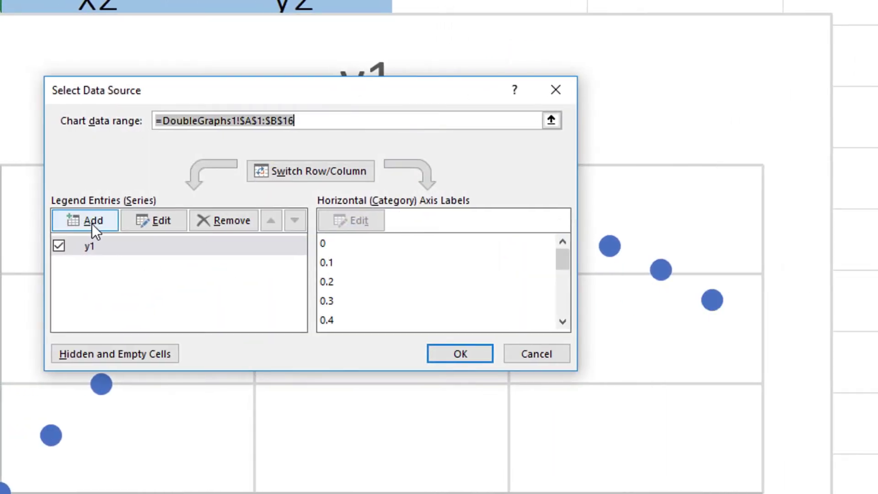
pyautogui.click(92, 220)
pyautogui.write('y2')
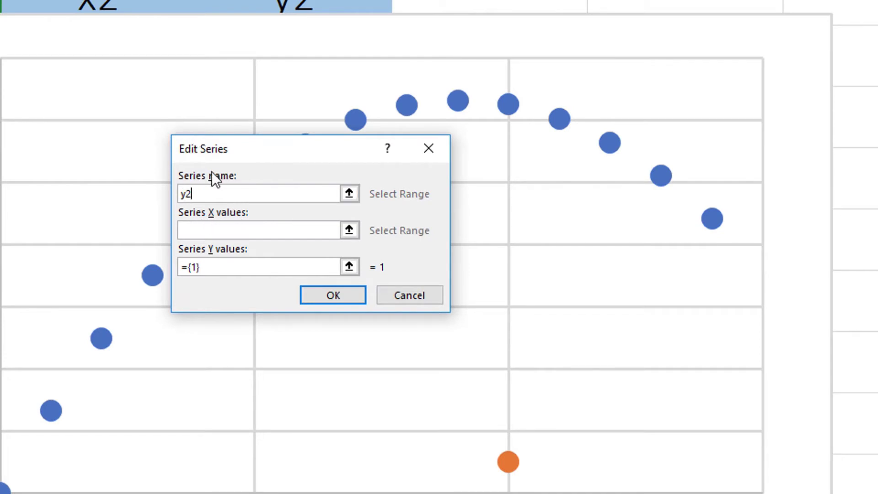
pyautogui.click(207, 228)
pyautogui.click(417, 299)
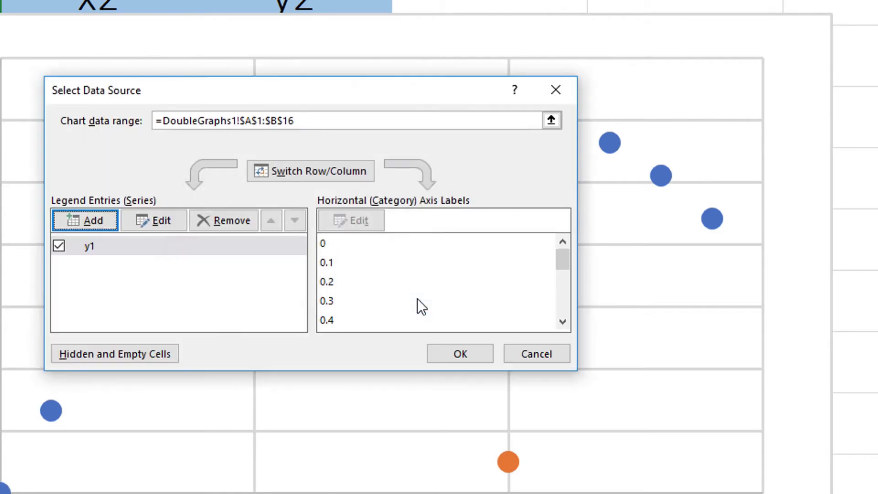
pyautogui.click(556, 90)
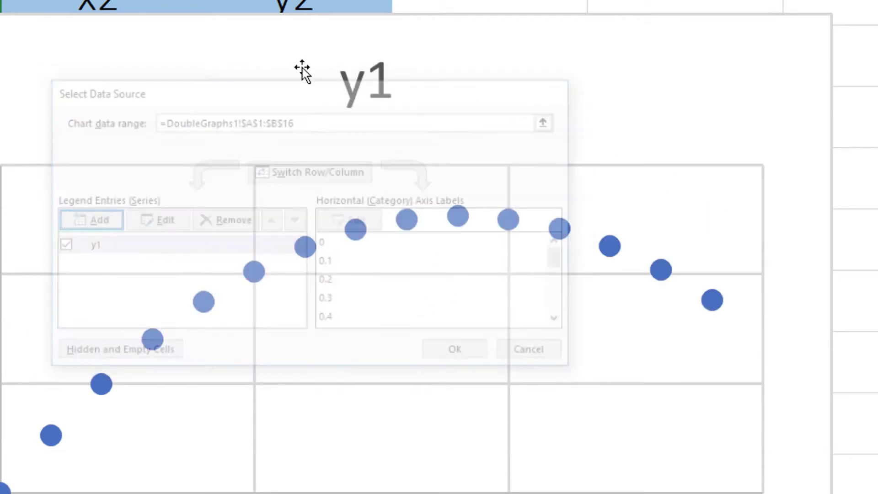
pyautogui.moveTo(420, 97); pyautogui.dragTo(488, 28)
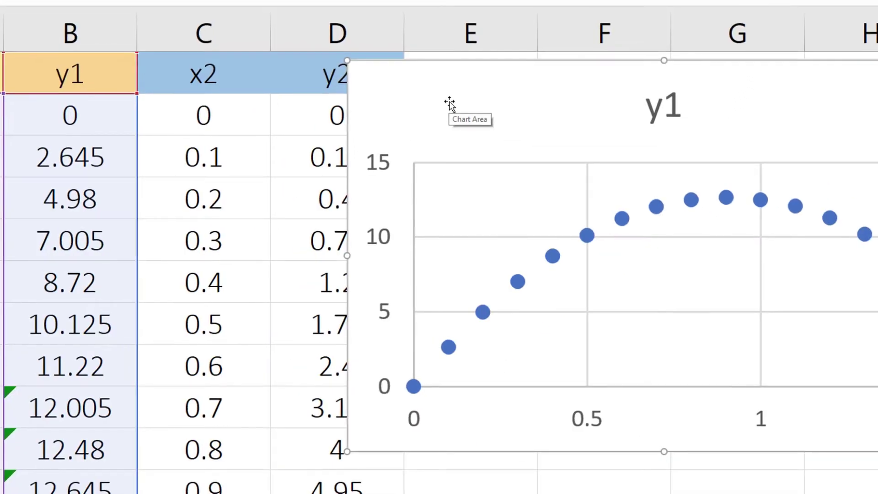
# Add a new chart series named 'y2' through the chart's Select Data dialog
pyautogui.rightClick(452, 100)
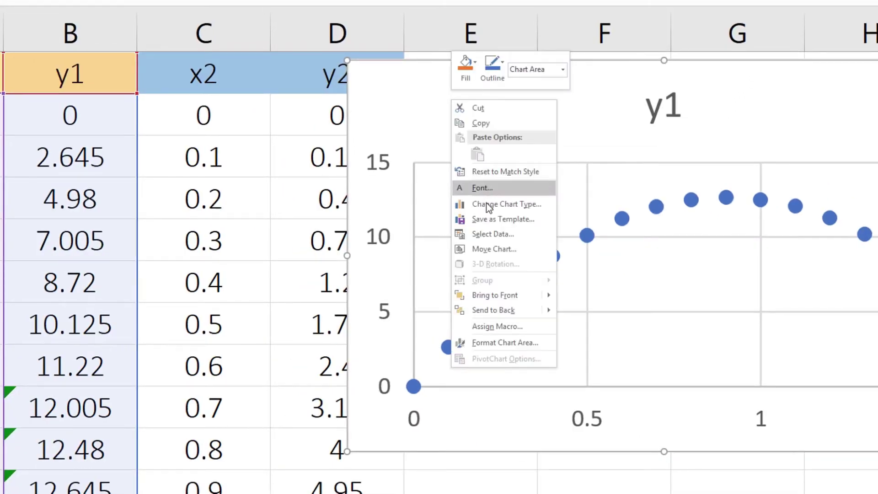
pyautogui.click(486, 234)
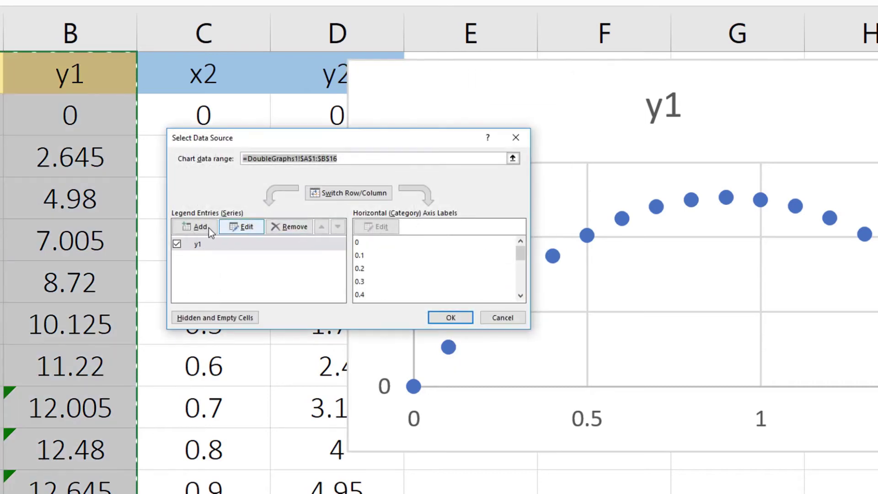
pyautogui.click(200, 227)
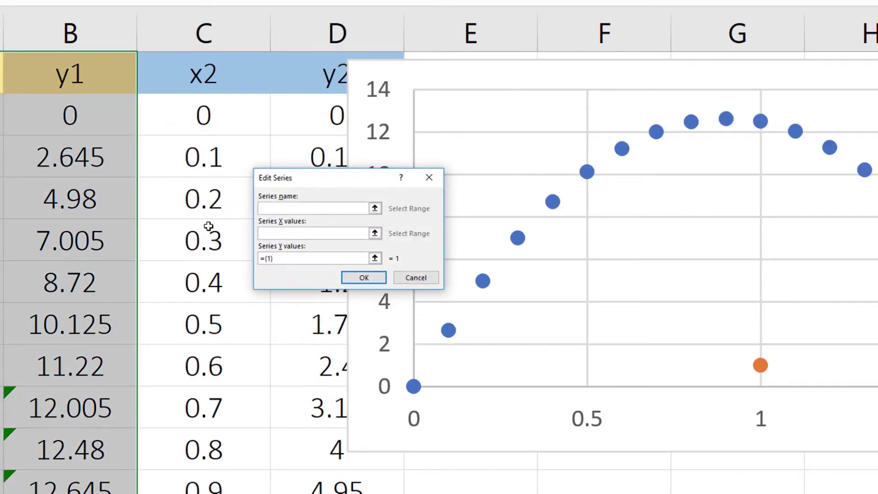
pyautogui.write('y2')
pyautogui.click(294, 235)
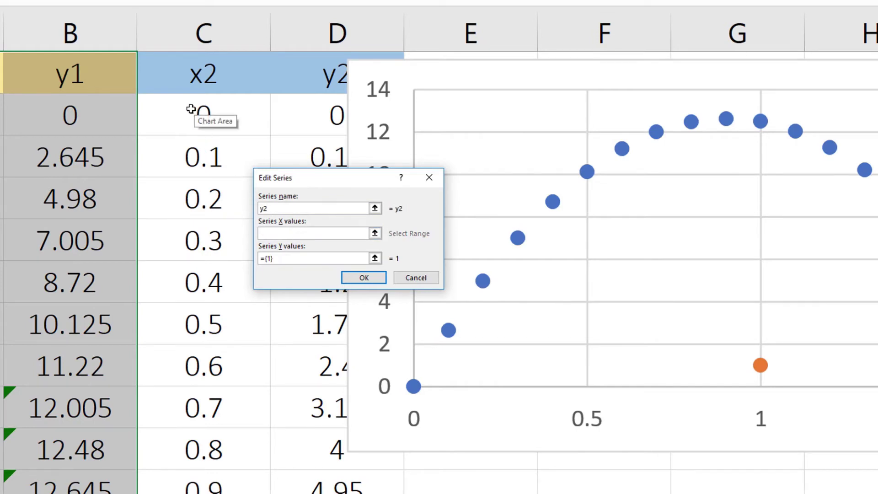
# Set the y2 series X values to the x2 column from C2 and Y values to D2:D23
pyautogui.click(192, 116)
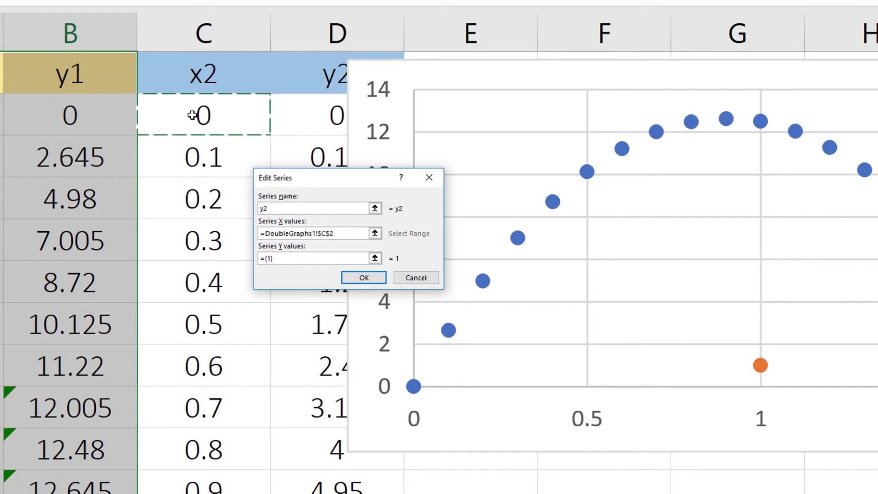
pyautogui.hotkey('ctrl', 'shift', 'Down')
pyautogui.click(286, 258)
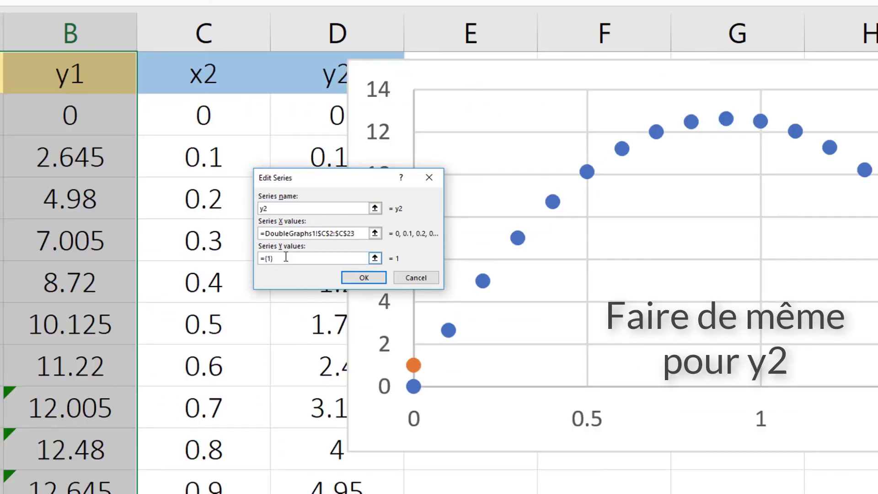
pyautogui.moveTo(280, 258); pyautogui.dragTo(255, 258)
pyautogui.click(323, 116)
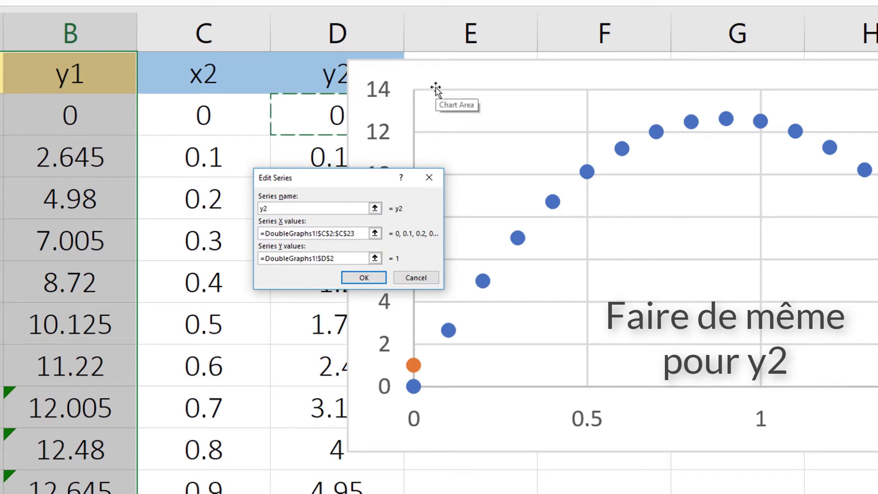
pyautogui.hotkey('ctrl', 'shift', 'Down')
pyautogui.click(364, 279)
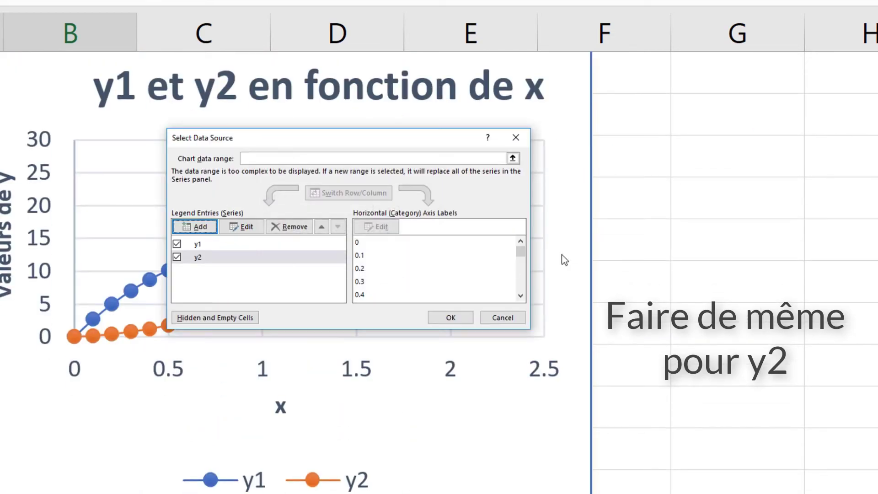
# Apply the y2 series to the chart and add a polynomial trendline to the y1 series
pyautogui.click(469, 317)
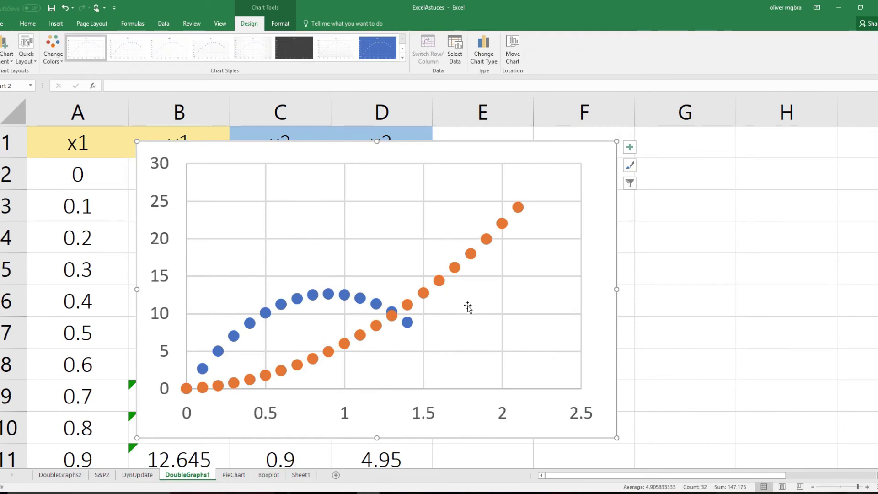
pyautogui.click(313, 295)
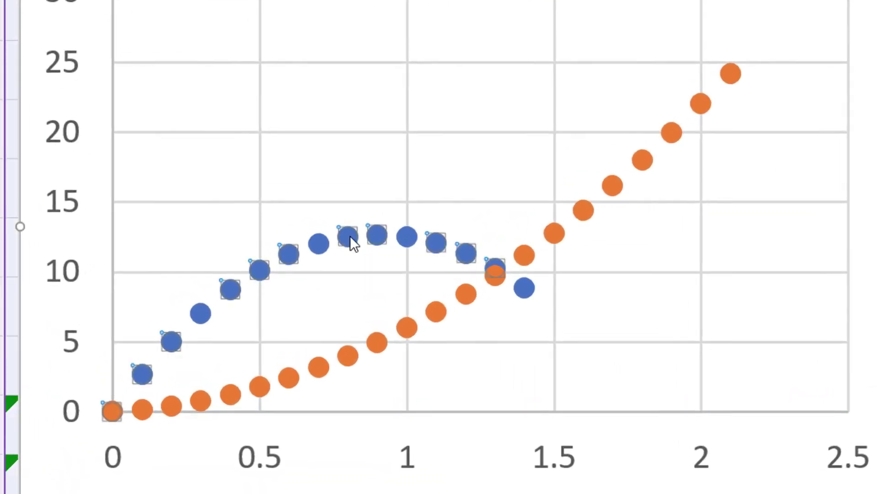
pyautogui.rightClick(350, 236)
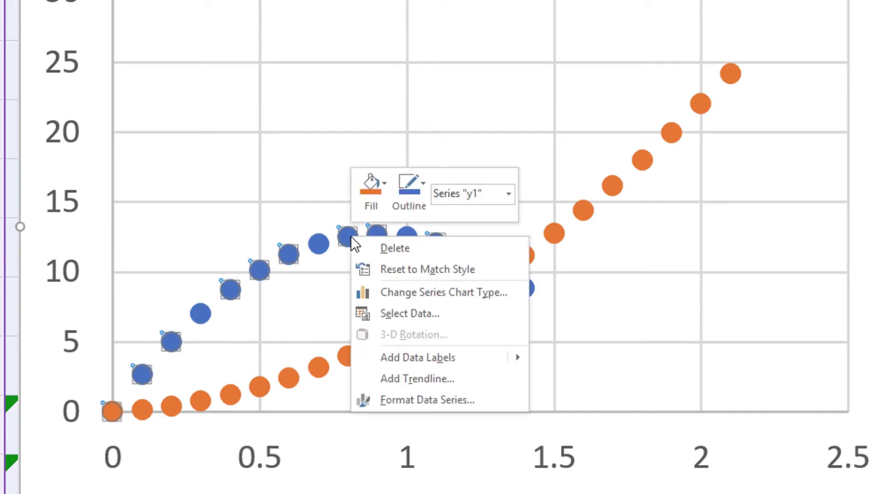
pyautogui.click(422, 378)
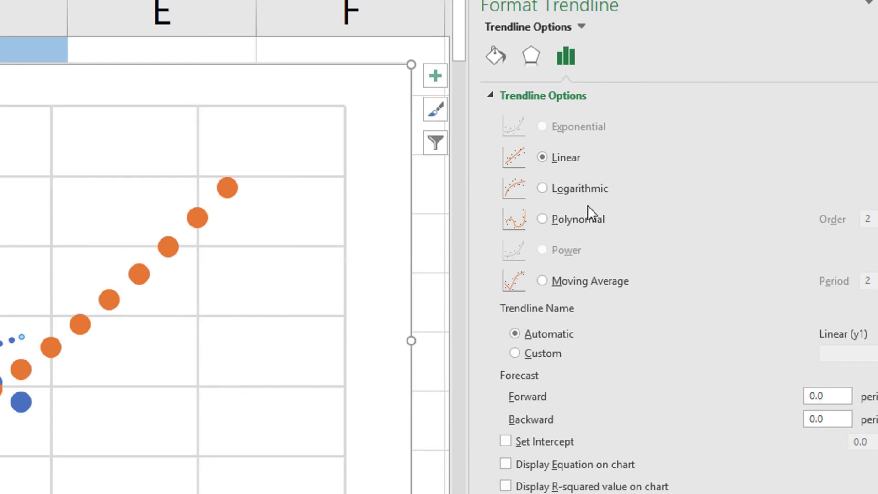
pyautogui.click(543, 220)
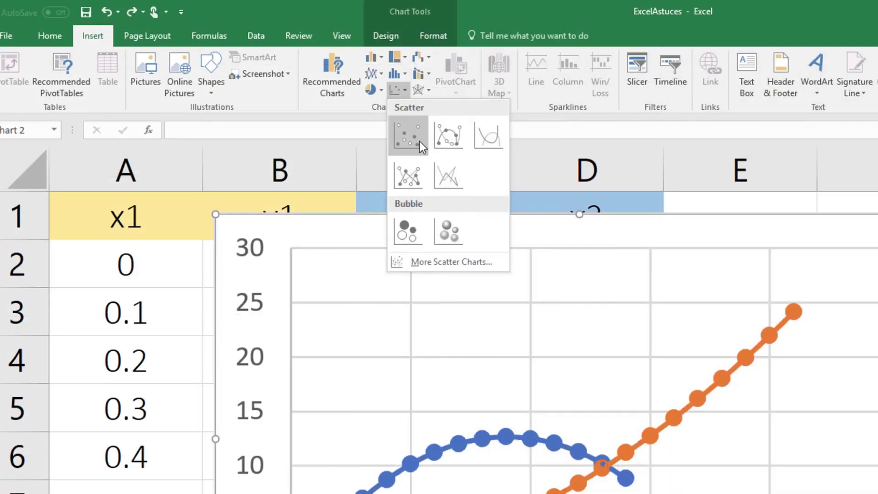
# Give the chart a markers-only scatter type, dark style and axis-titles layout, enlarge it, start 'valeurs de x'
pyautogui.click(439, 180)
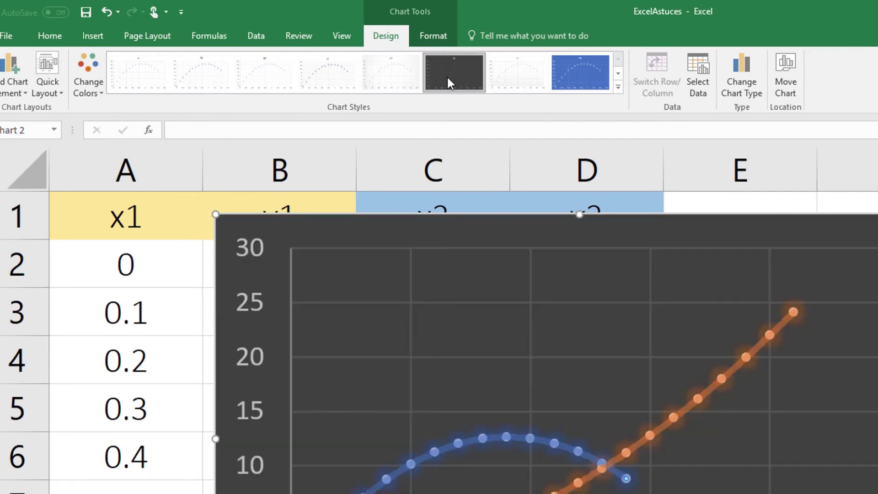
pyautogui.click(447, 78)
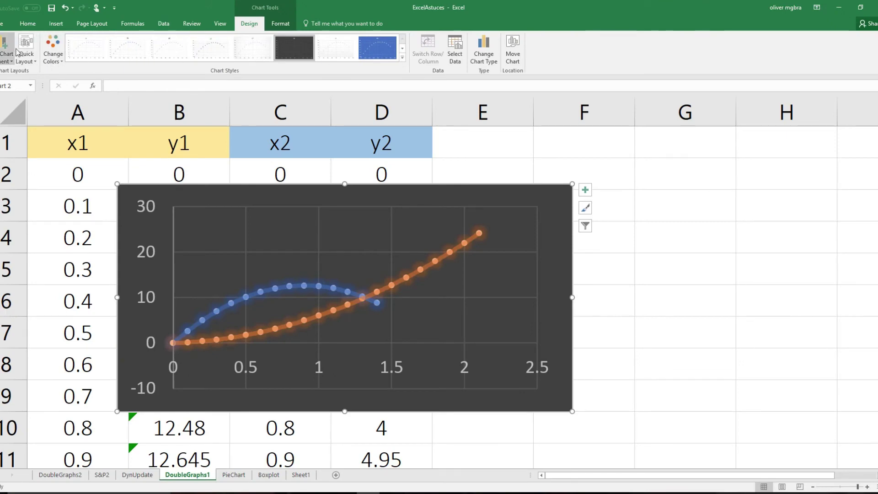
pyautogui.click(35, 63)
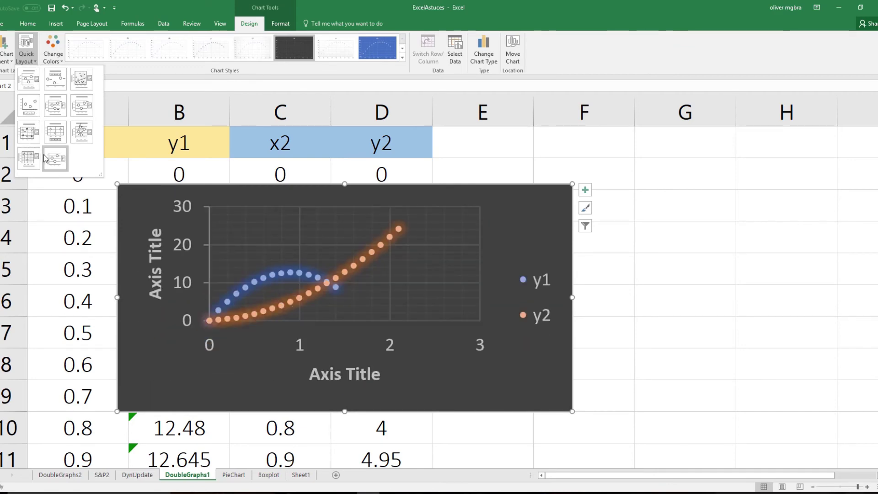
pyautogui.click(55, 158)
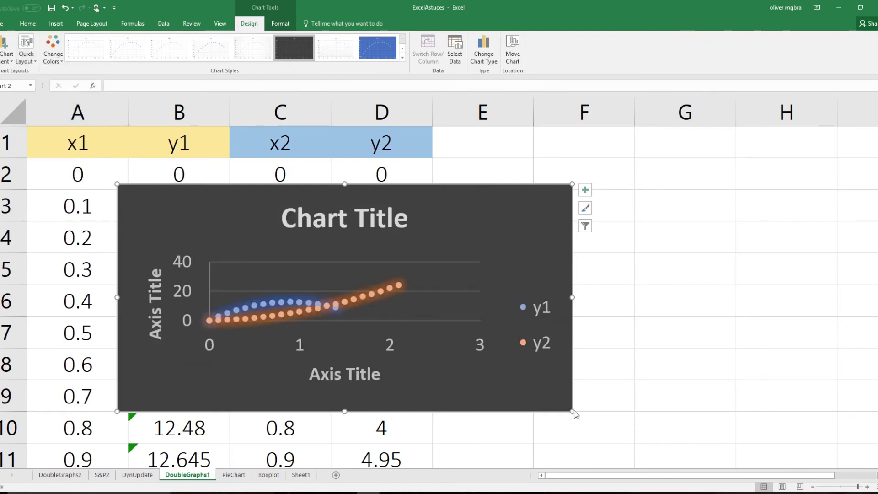
pyautogui.moveTo(573, 411); pyautogui.dragTo(614, 462)
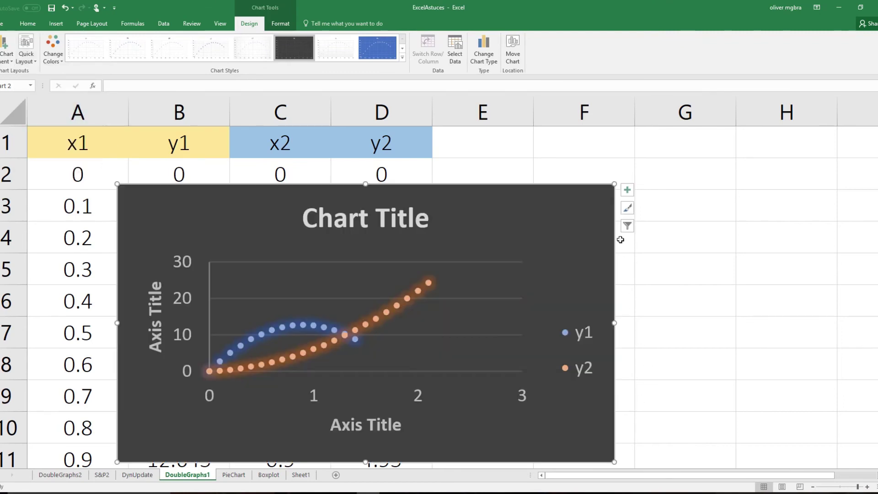
pyautogui.write('va')
pyautogui.write('leurs de')
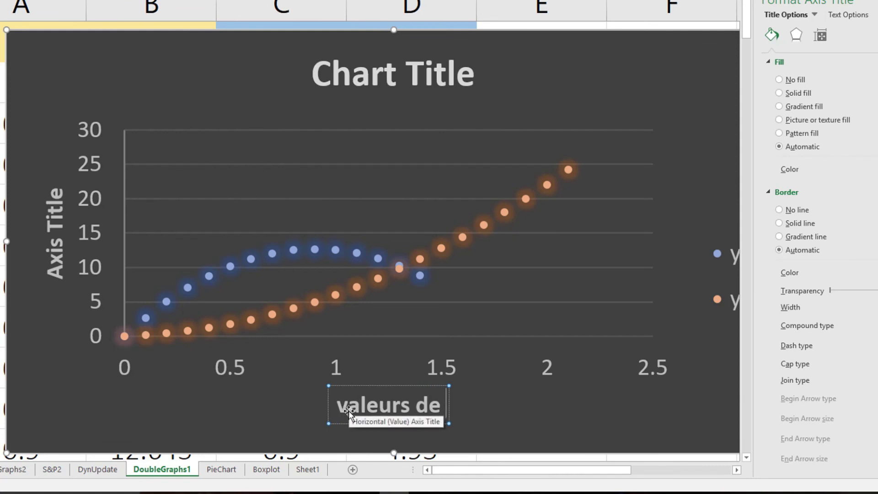
pyautogui.write(' x')
# Finish the 'valeurs de x' horizontal axis title and title the vertical axis 'valeurs de y'
pyautogui.click(525, 406)
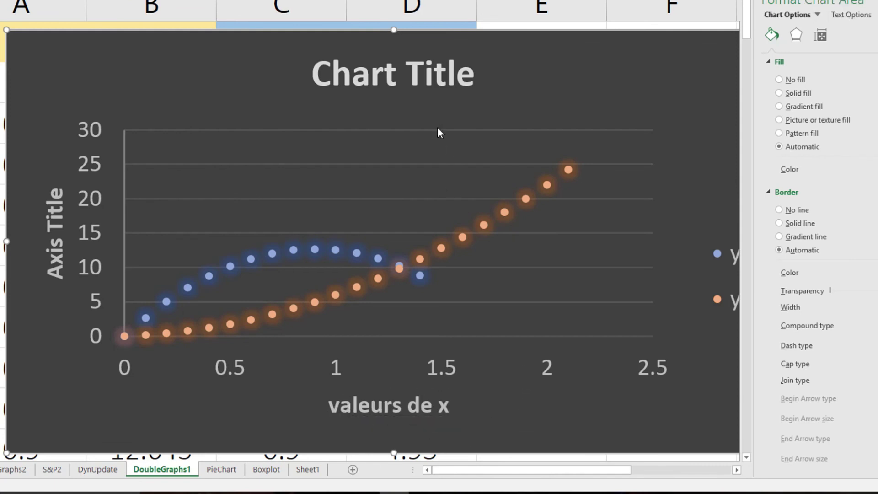
pyautogui.click(51, 211)
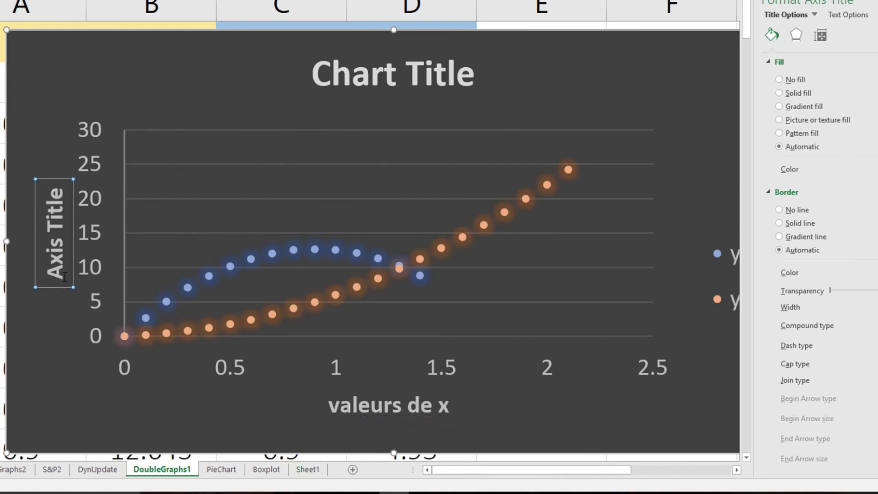
pyautogui.moveTo(64, 277); pyautogui.dragTo(57, 180)
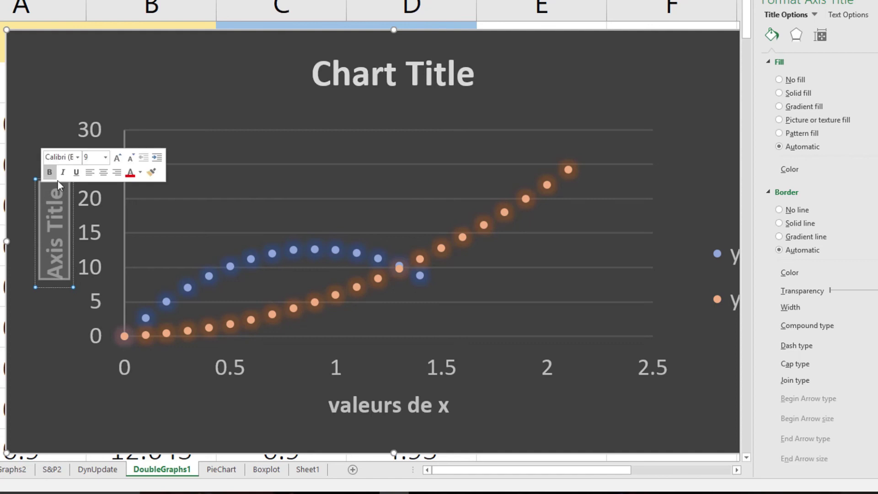
pyautogui.write('valeurs')
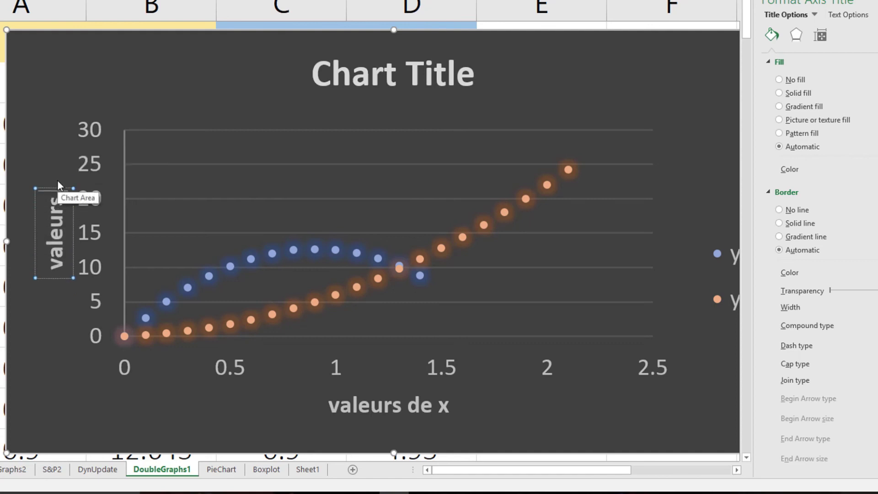
pyautogui.write(' de y')
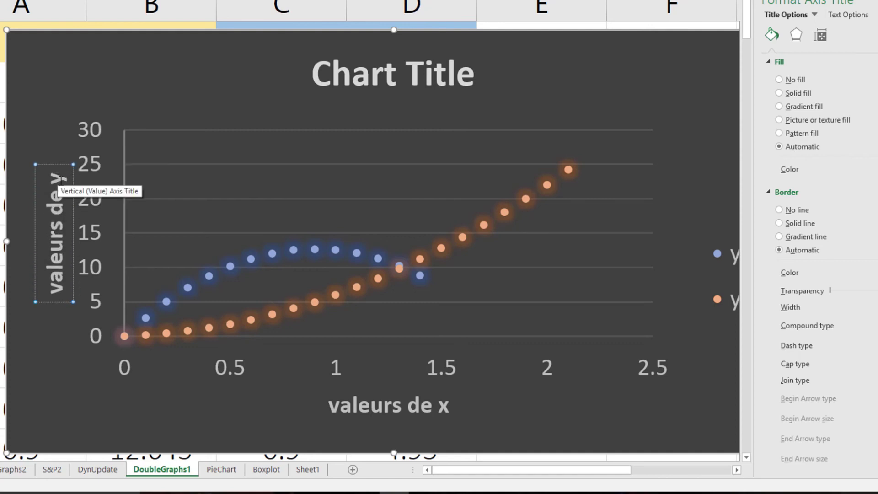
# Replace the chart title text with 'Y1 et Y2 en fonction de x'
pyautogui.click(204, 78)
pyautogui.click(389, 73)
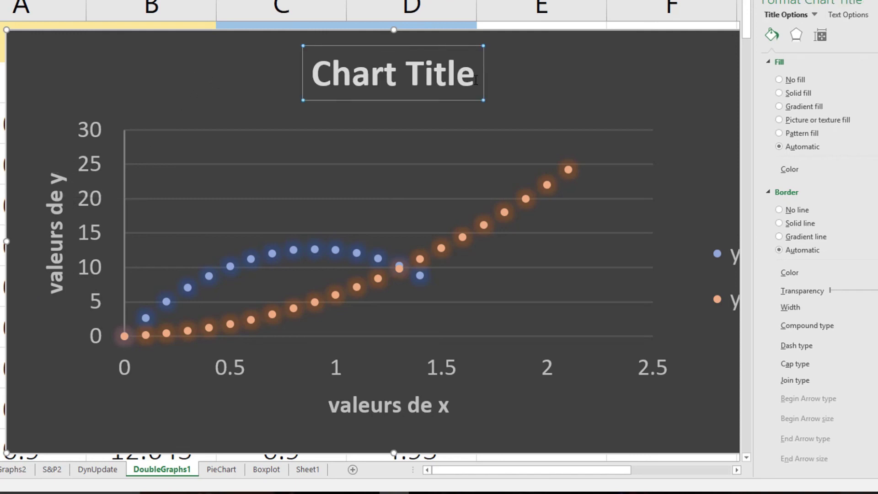
pyautogui.moveTo(476, 80); pyautogui.dragTo(306, 87)
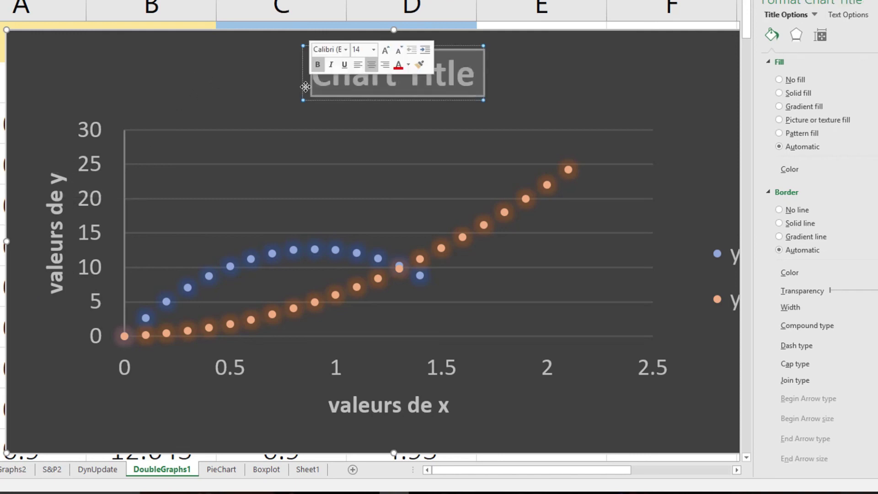
pyautogui.write('Y1')
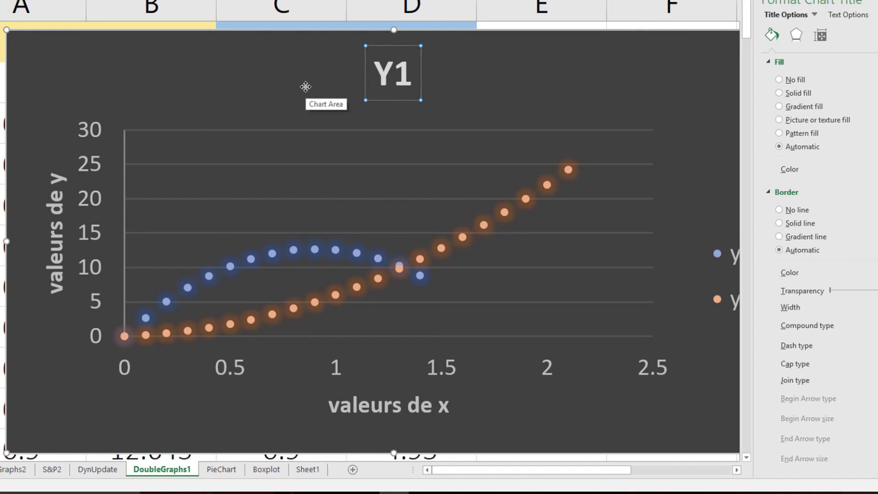
pyautogui.write(' et Y2')
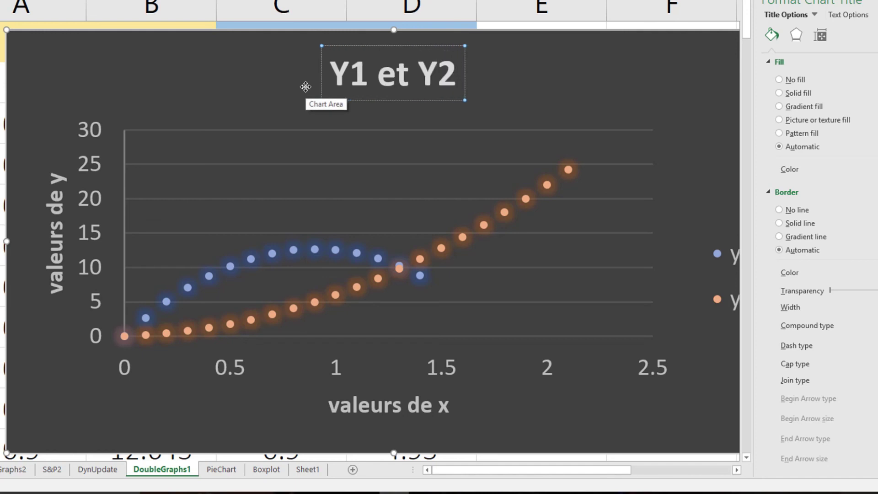
pyautogui.write(' en fonc')
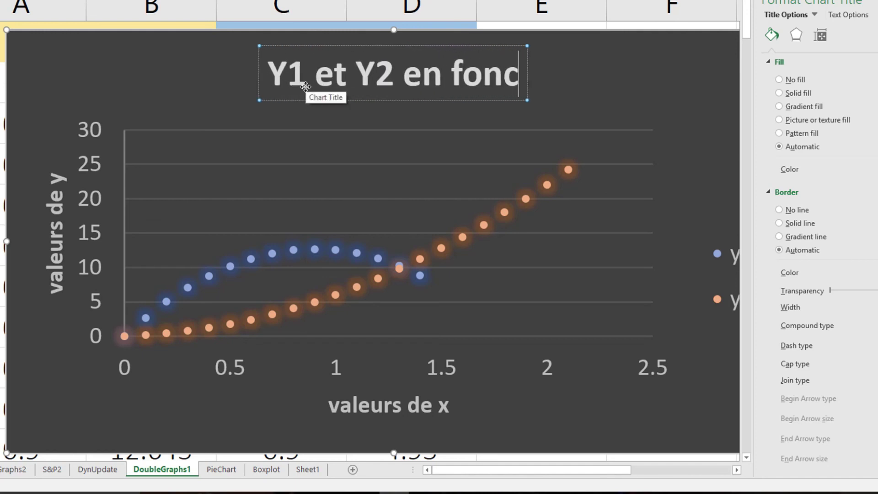
pyautogui.write('tion de')
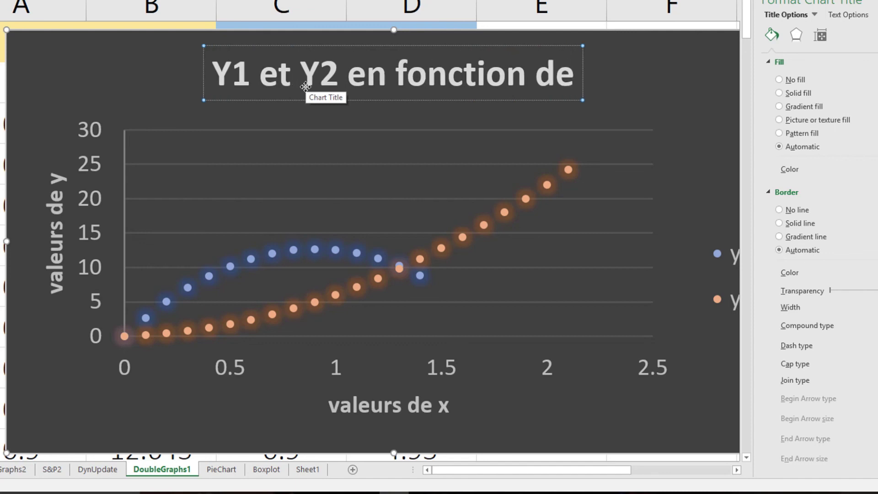